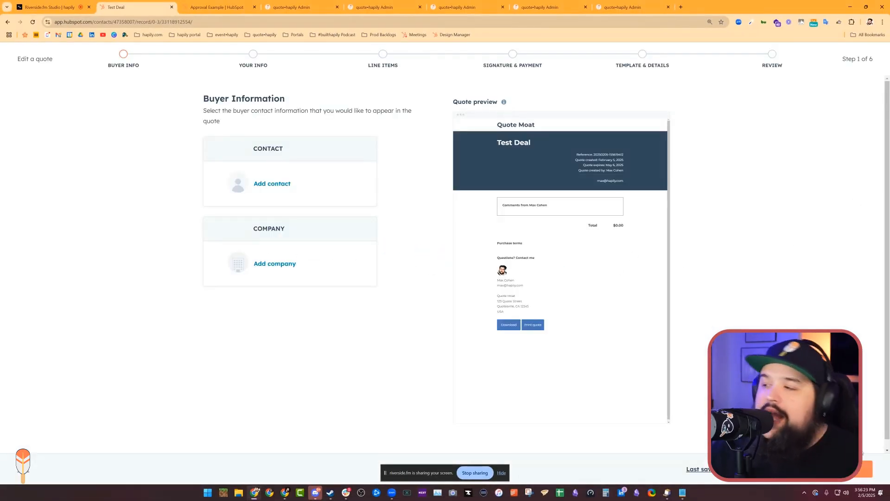
- Leave the buyer and seller information as is and add Gnome With Shovel from the product library as a line item
click(865, 469)
click(857, 469)
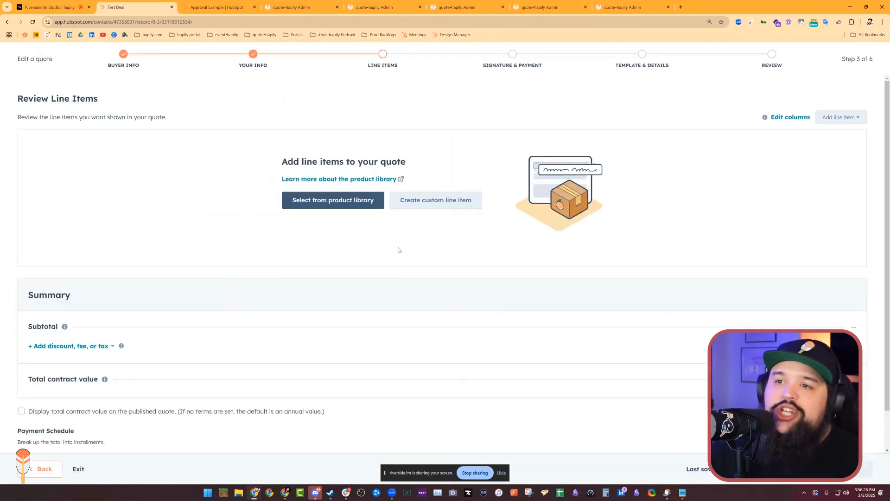
click(339, 207)
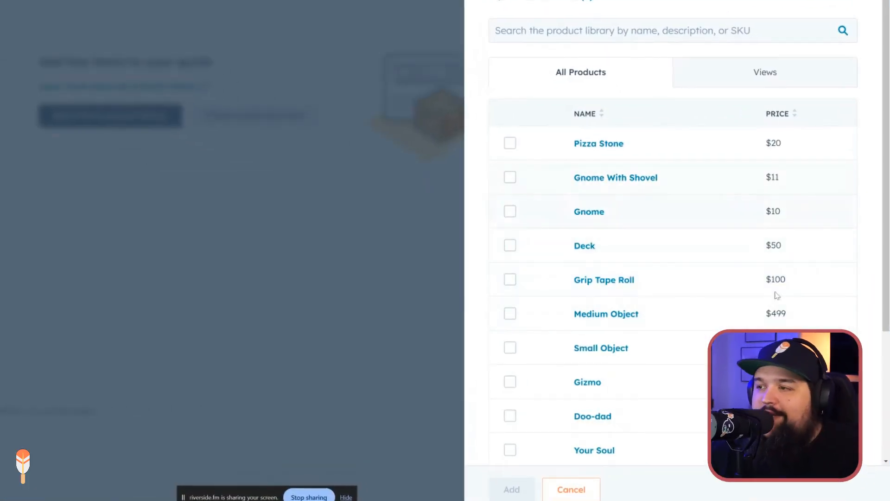
scroll(686, 325, down, 3)
scroll(687, 322, up, 3)
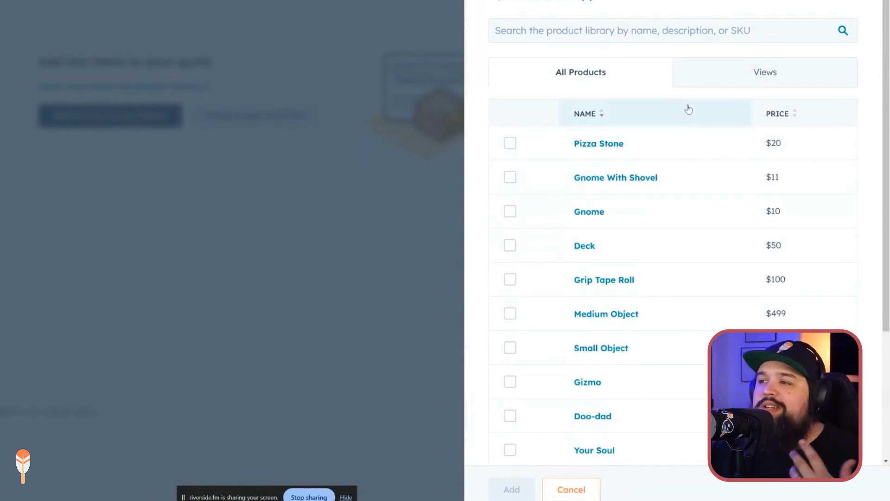
click(510, 179)
click(512, 489)
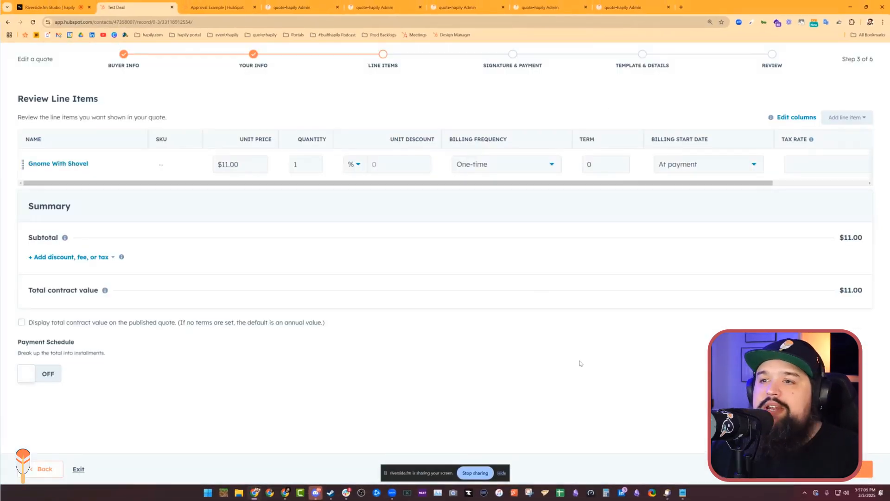
- Try a 100% unit discount on the Gnome With Shovel line item and clear the discount again
click(401, 164)
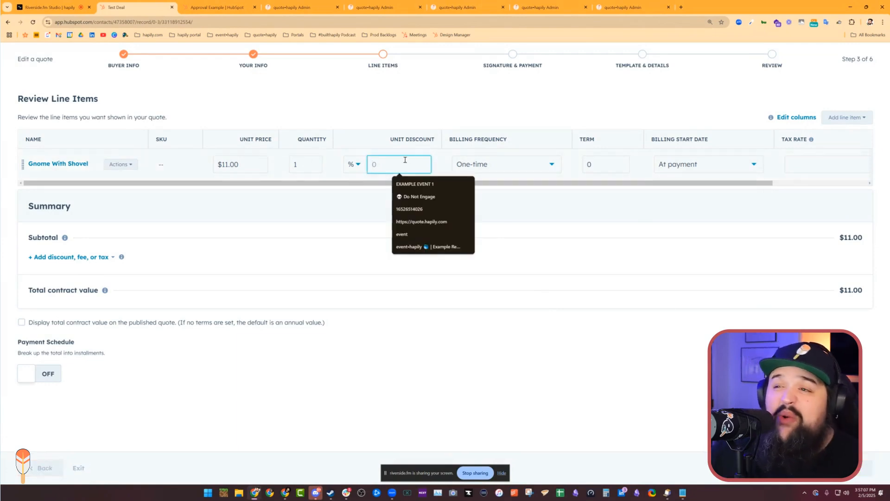
click(396, 277)
click(397, 165)
text(100)
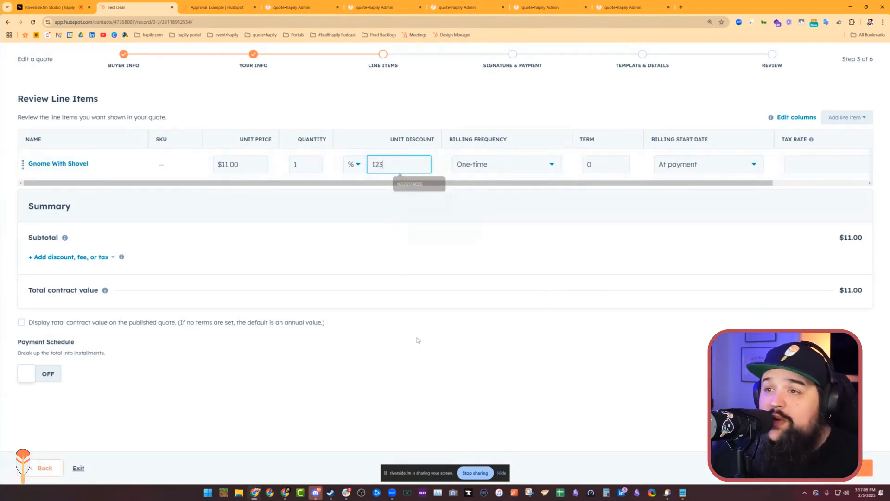
click(424, 331)
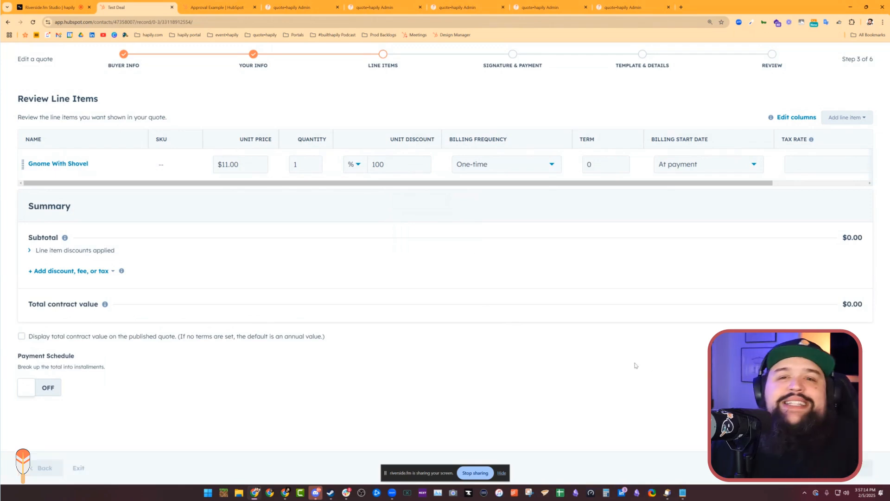
double_click(402, 164)
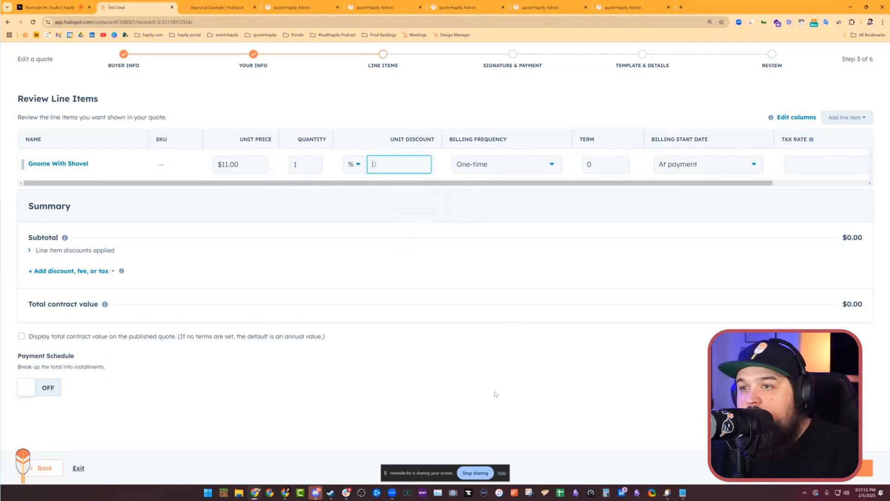
- Keep the signature, payment and template settings as they are, publish the quote, and close the web page link dialog
click(865, 468)
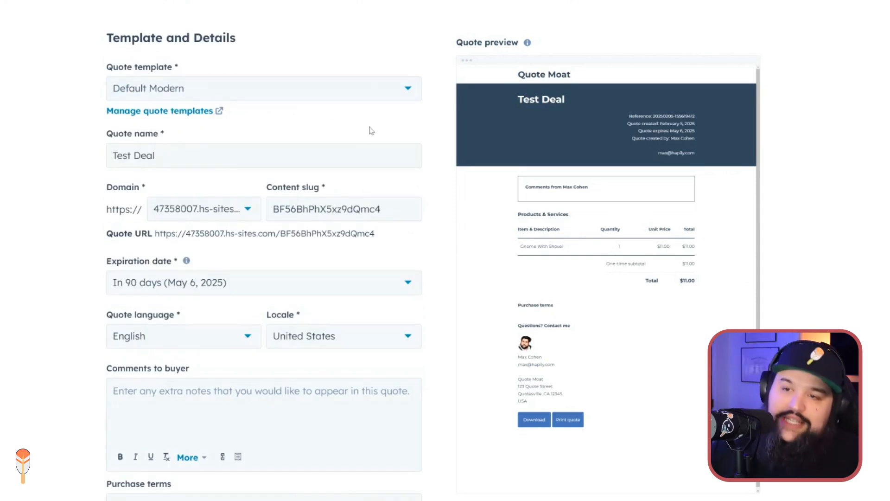
scroll(379, 246, down, 2)
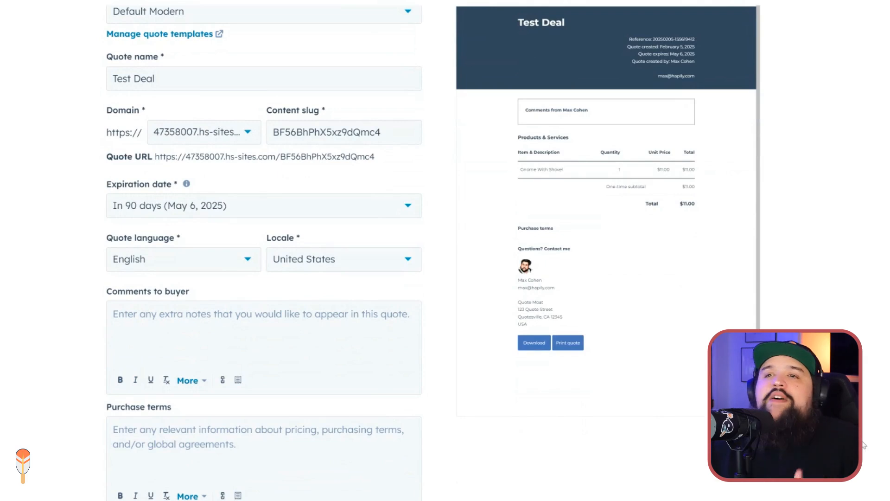
click(48, 470)
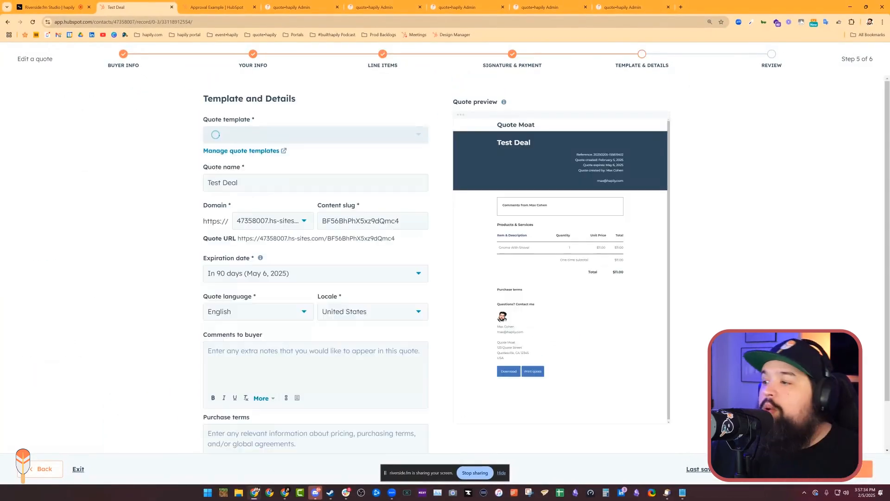
click(853, 468)
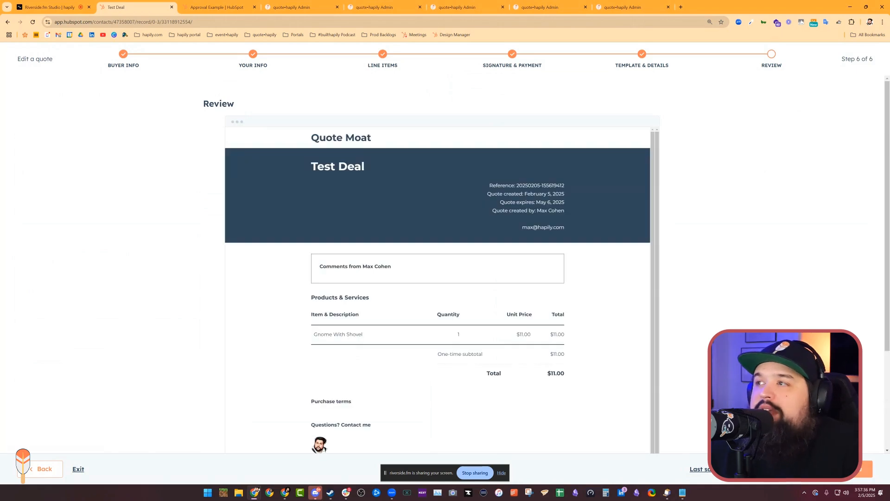
click(840, 468)
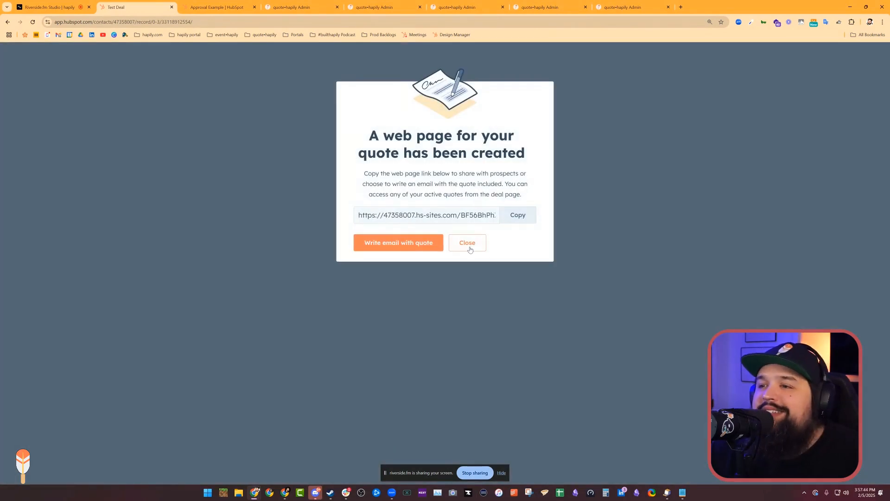
click(468, 246)
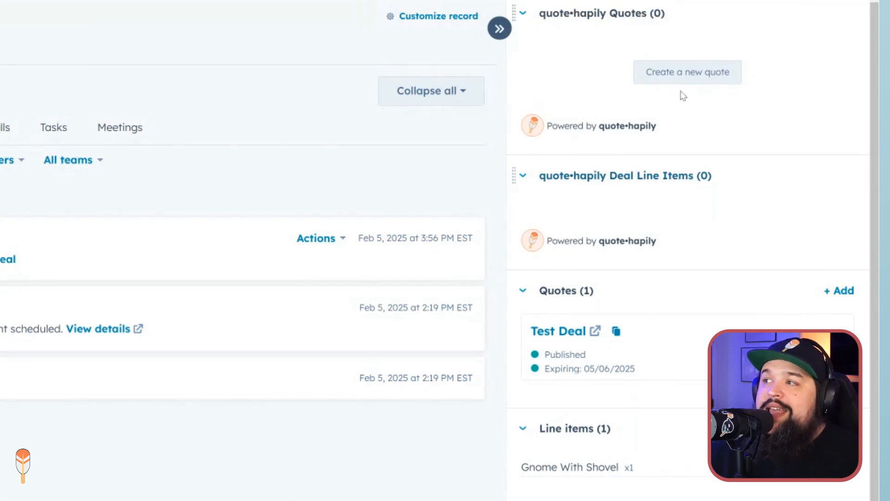
- Start a new quote•hapily quote on the deal and look over its form
click(690, 73)
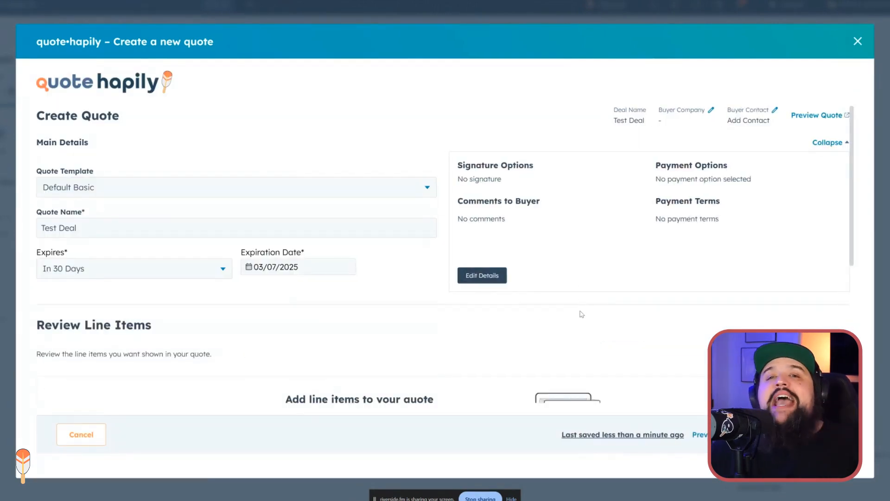
scroll(582, 311, down, 5)
scroll(579, 296, up, 5)
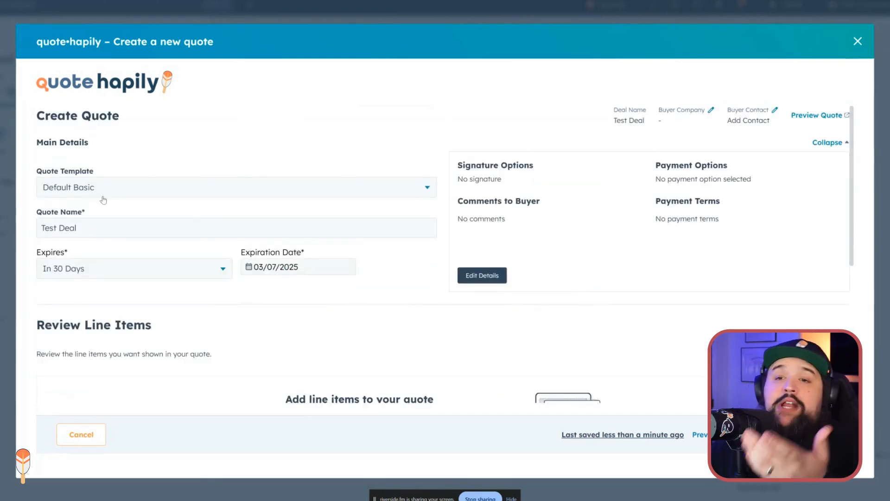
- Examine the signature, payment, buyer comment and payment term options in the quote details without saving any changes
click(483, 275)
scroll(574, 190, down, 5)
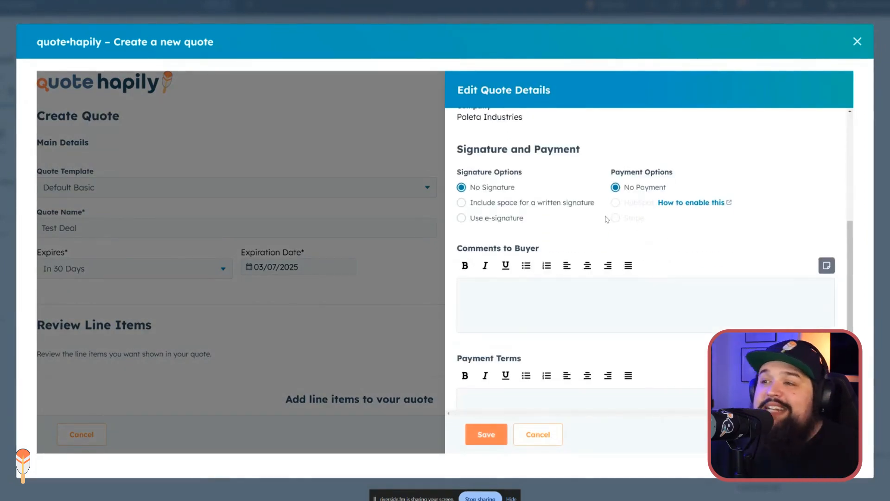
click(549, 429)
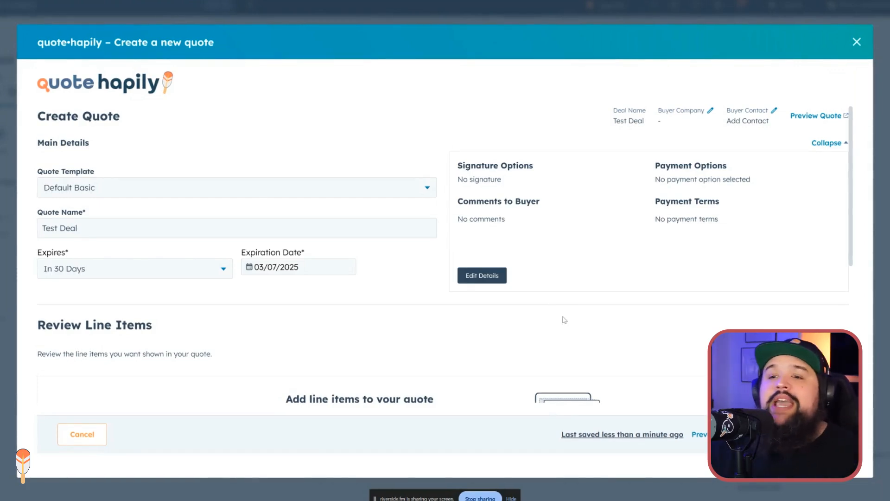
- Review the Team 1 Pricebook products and add Medium Object, Gizmo and Doo-dad to the quote as line items
scroll(564, 328, down, 5)
scroll(556, 312, up, 1)
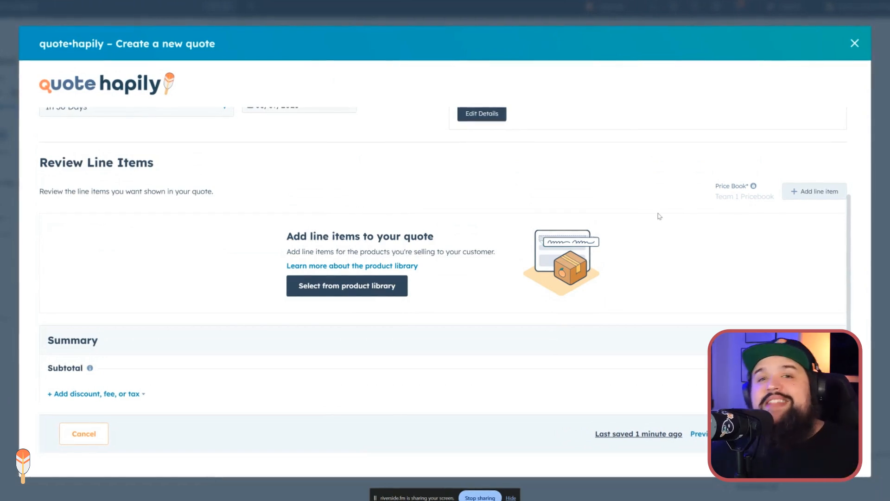
click(809, 193)
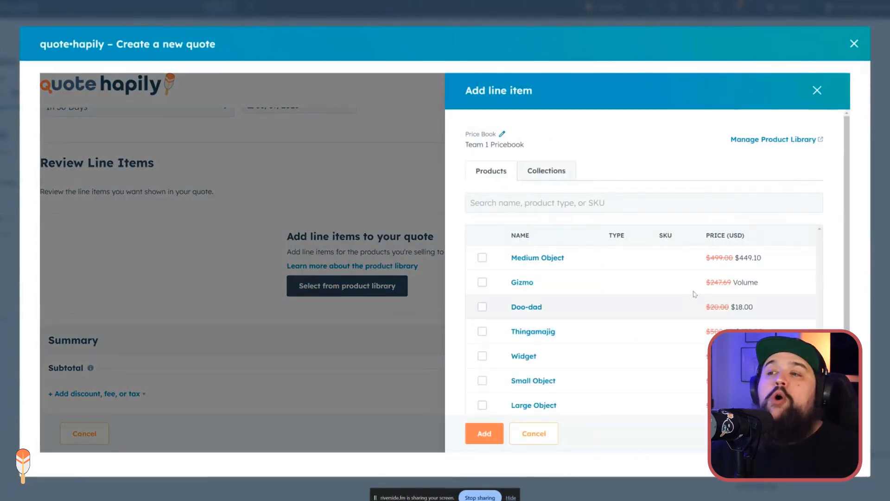
scroll(694, 294, down, 3)
scroll(664, 298, up, 1)
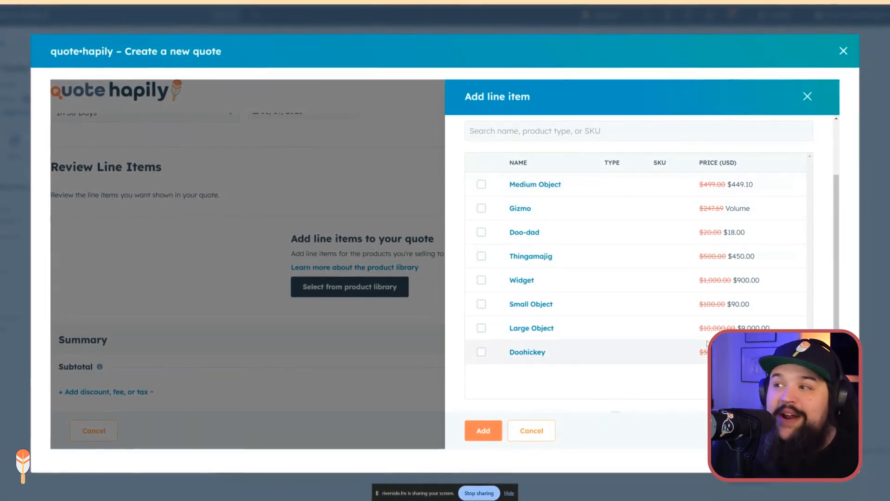
double_click(737, 209)
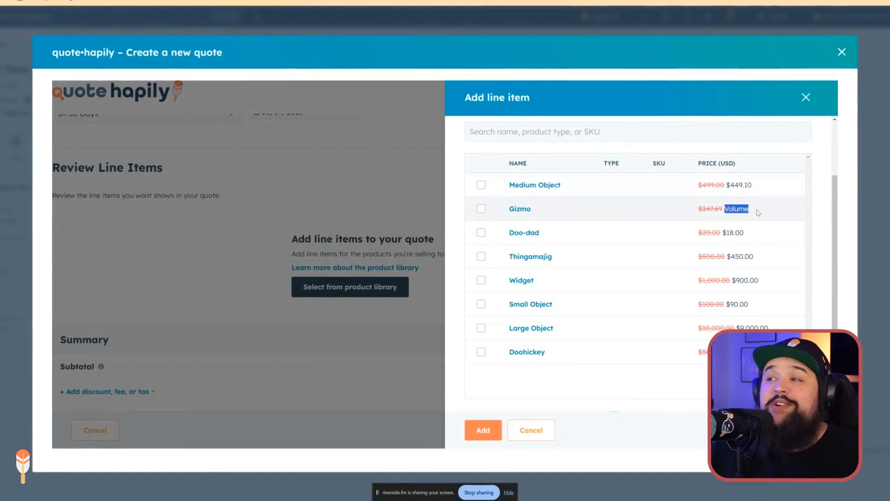
click(770, 212)
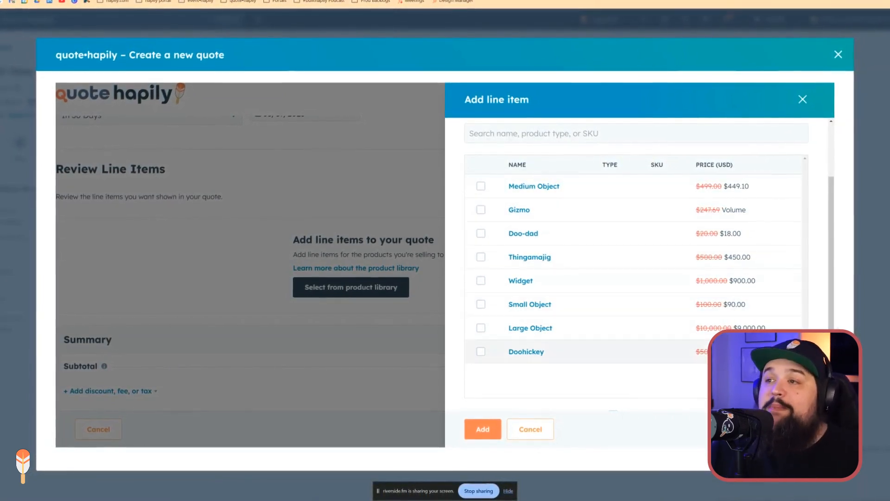
click(481, 186)
click(481, 209)
click(481, 234)
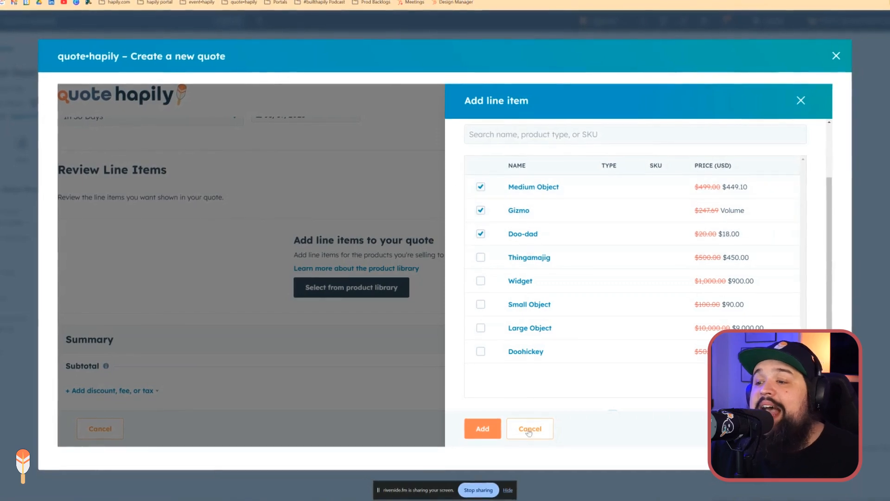
click(482, 428)
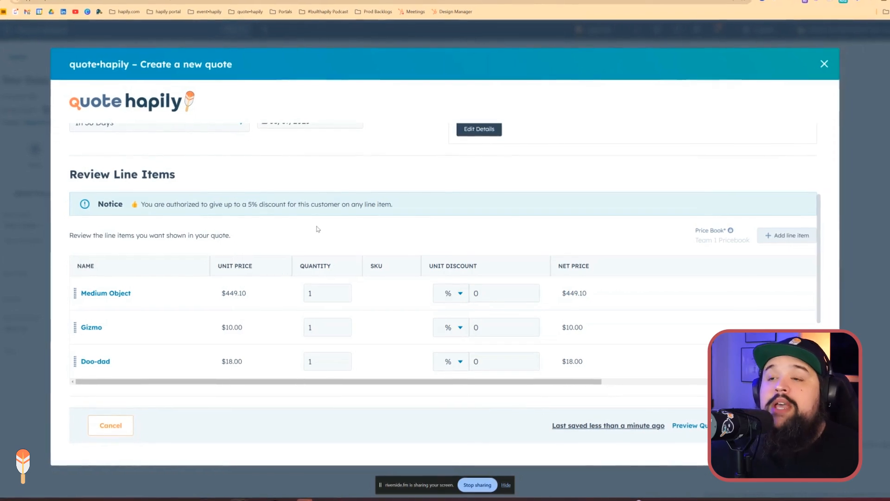
- Examine the discount authorization notice, the line item table and the main details of the new quote
drag(395, 208, 99, 204)
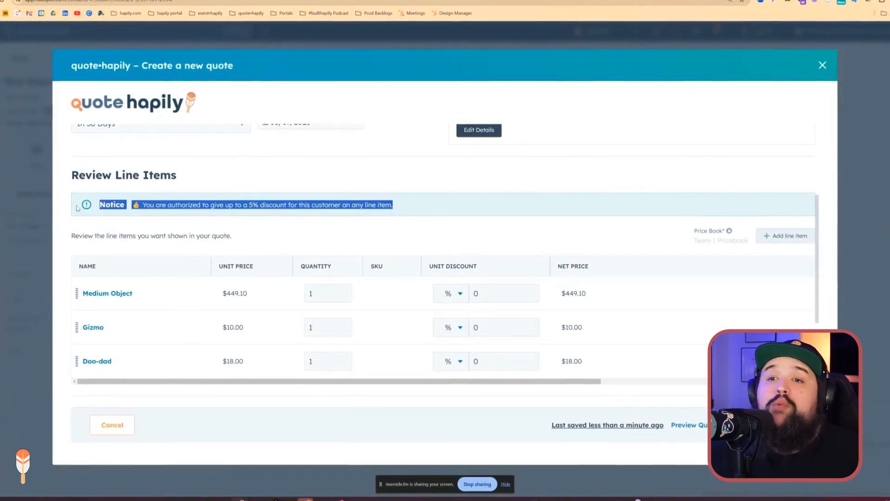
click(327, 239)
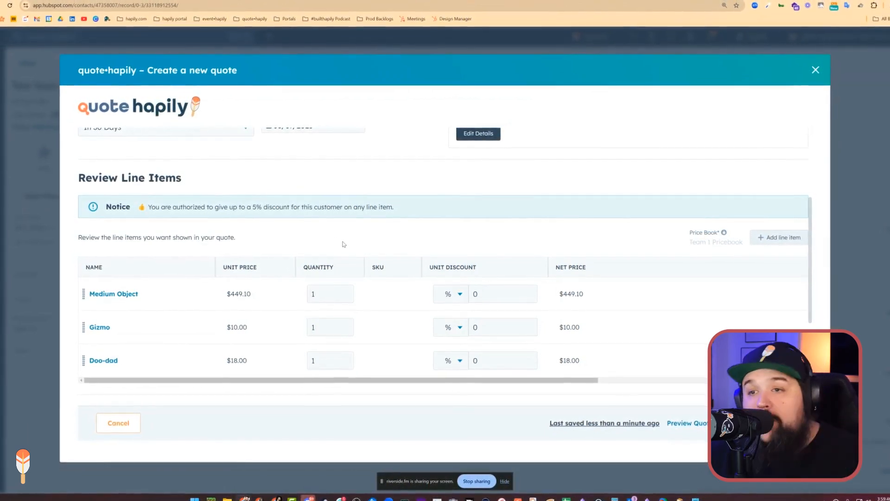
scroll(461, 239, down, 3)
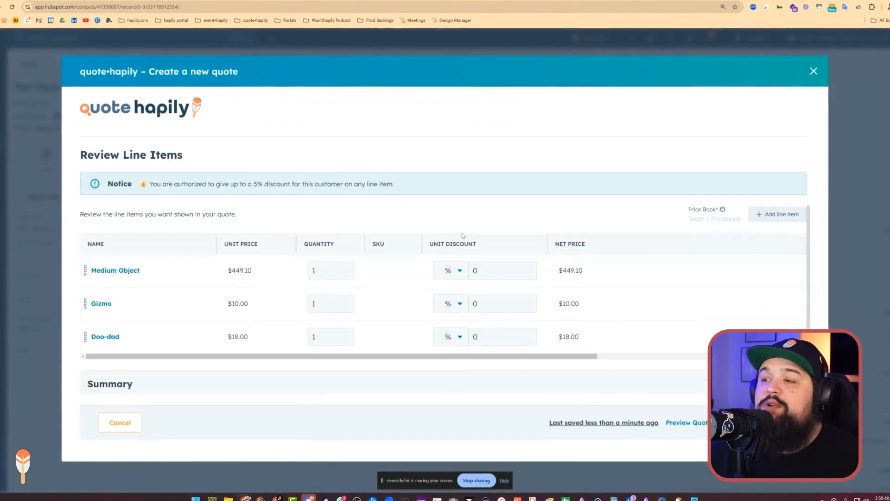
scroll(466, 287, up, 2)
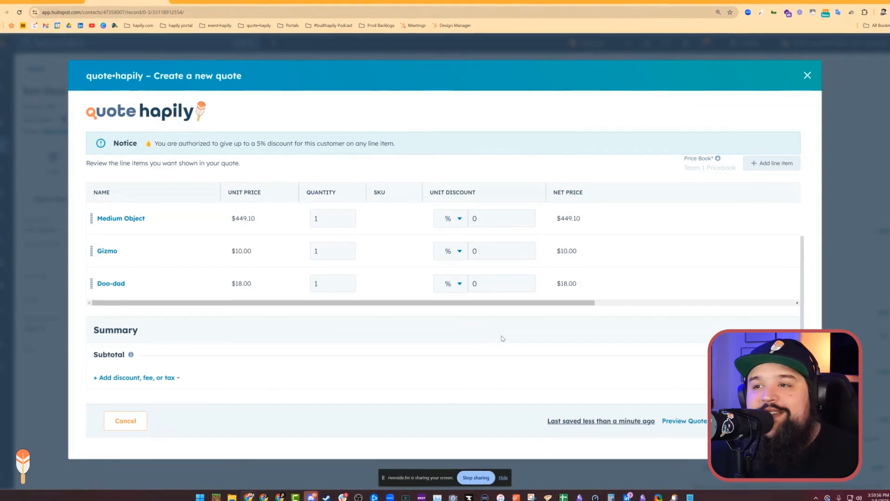
scroll(501, 338, up, 5)
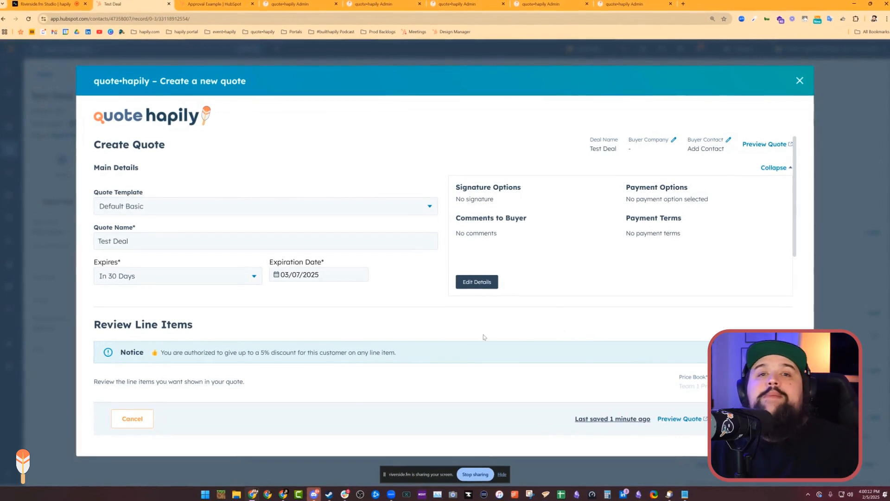
scroll(432, 314, down, 2)
scroll(431, 314, up, 2)
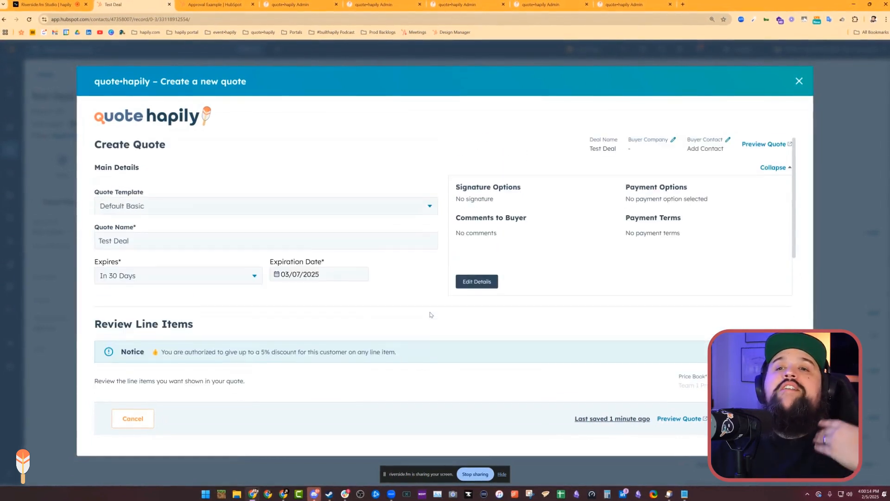
scroll(428, 311, down, 2)
scroll(428, 310, down, 3)
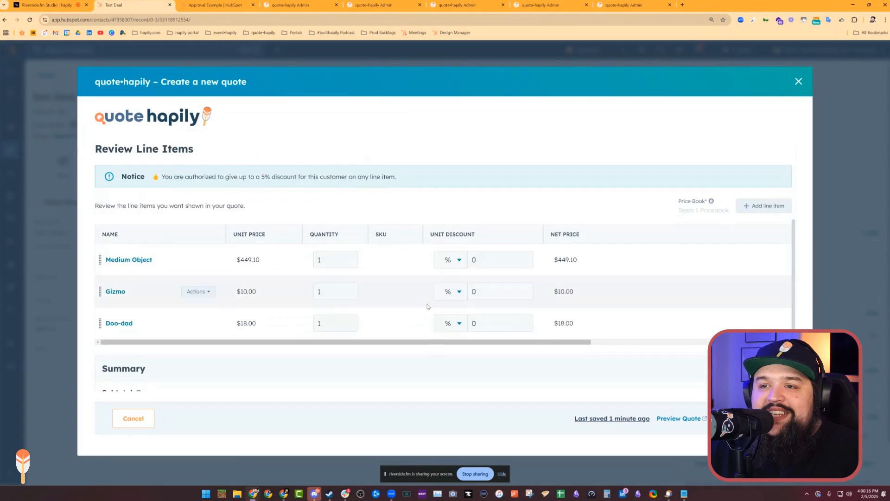